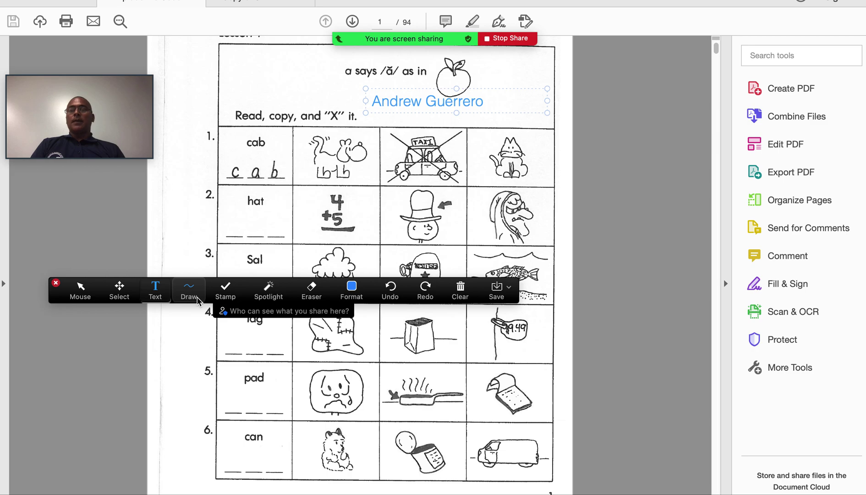
Select the freehand pen and handwrite 'hat' in blue on the row 2 blank lines
click(198, 300)
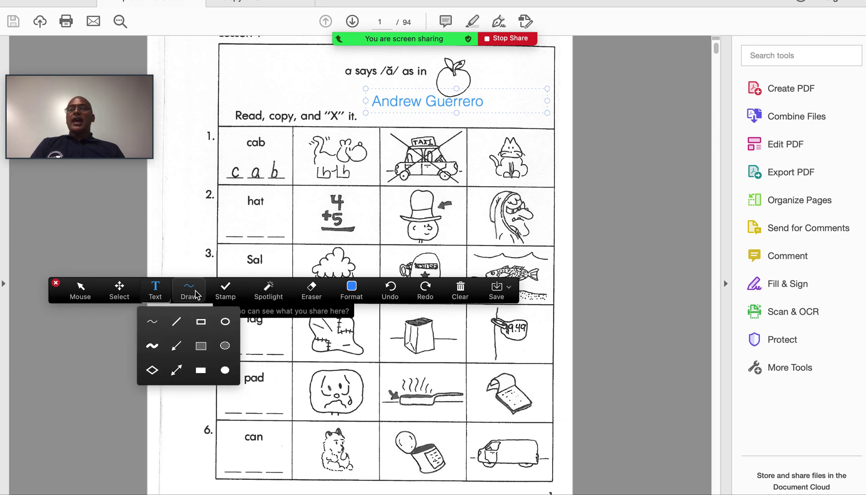
click(153, 325)
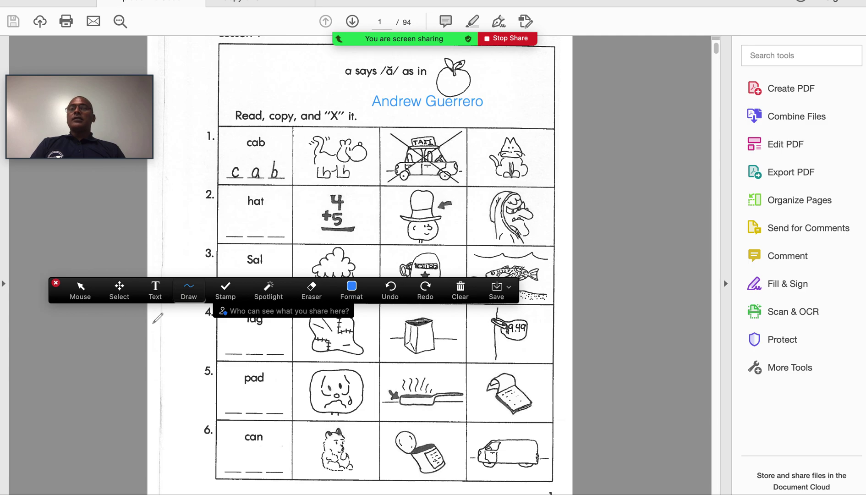
click(190, 292)
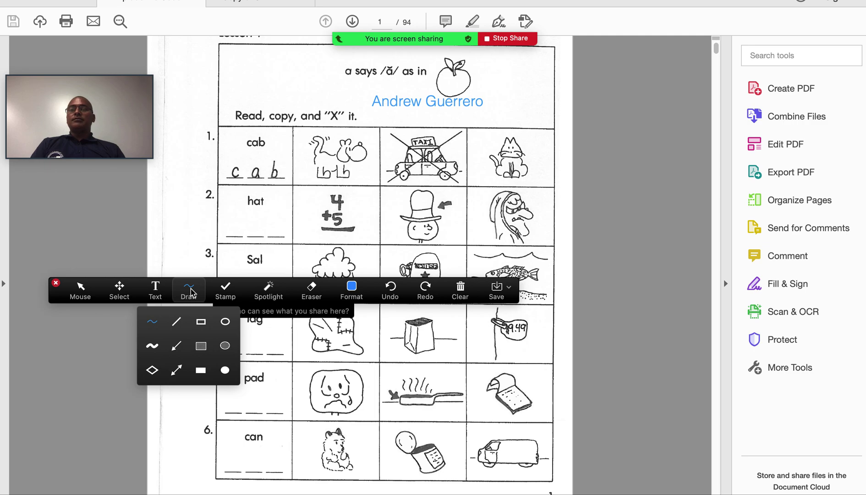
click(227, 209)
mouse_move(227, 209)
mouse_down()
mouse_move(227, 235)
mouse_move(231, 222)
mouse_move(240, 237)
mouse_move(256, 224)
mouse_move(255, 236)
mouse_move(277, 230)
mouse_move(276, 237)
mouse_move(284, 220)
mouse_up()
click(255, 226)
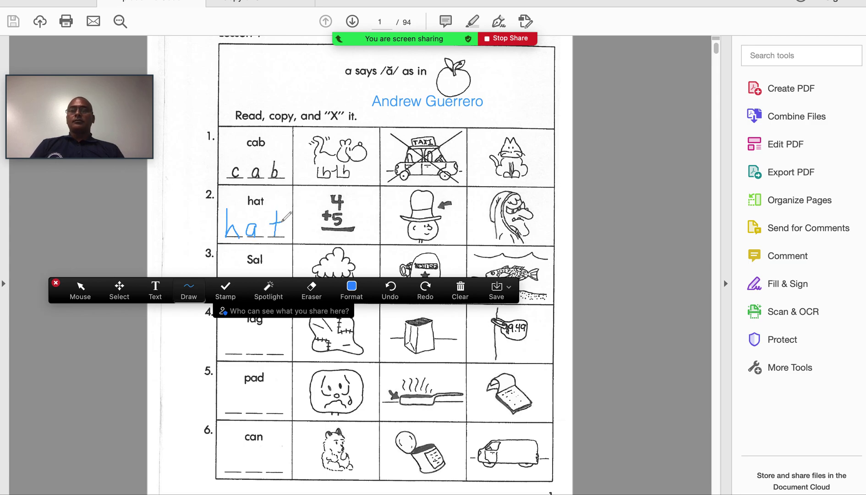
click(196, 295)
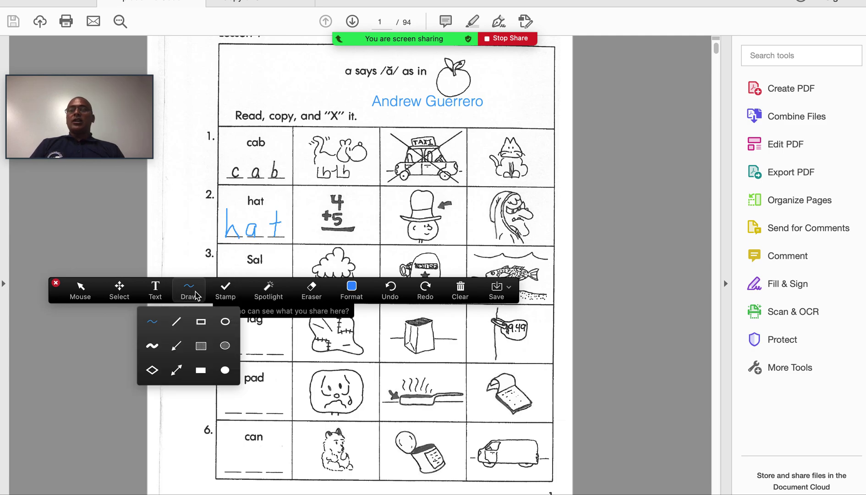
Draw two straight blue diagonal lines forming an X across the hat picture
click(176, 323)
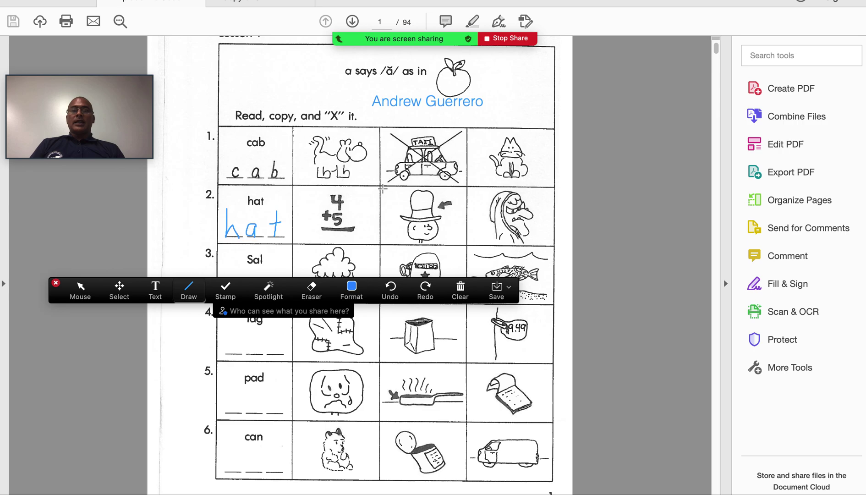
drag(383, 188, 466, 244)
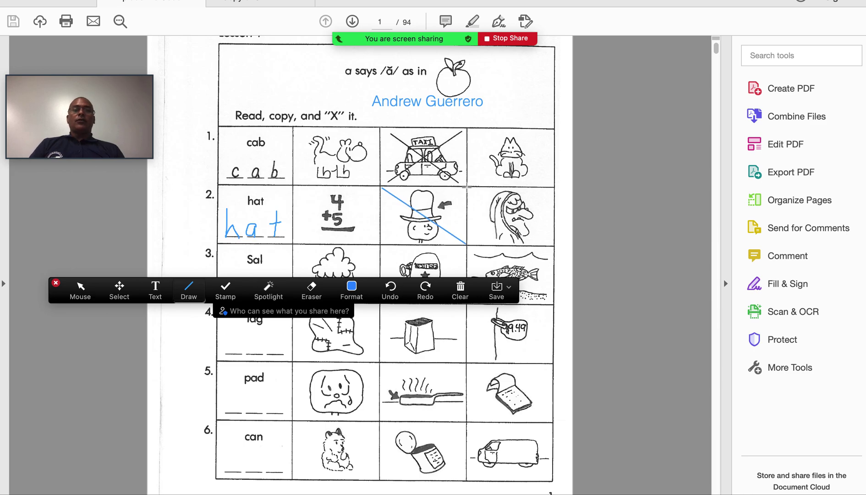
drag(466, 187, 382, 242)
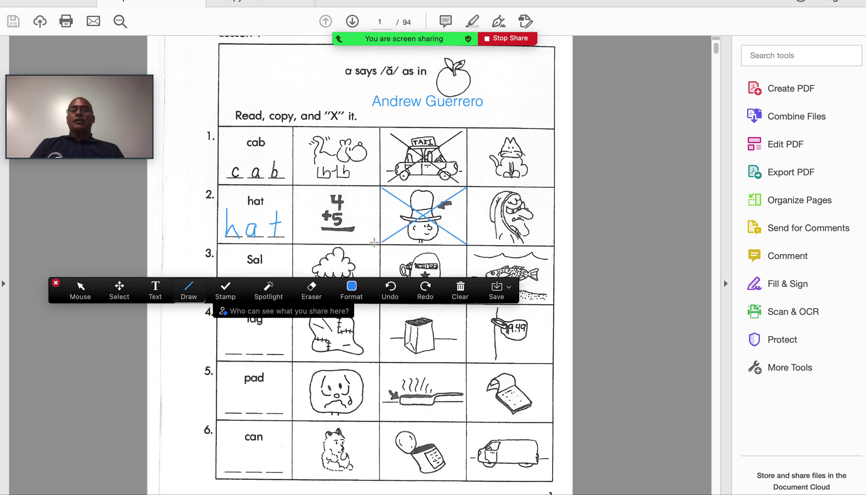
click(198, 286)
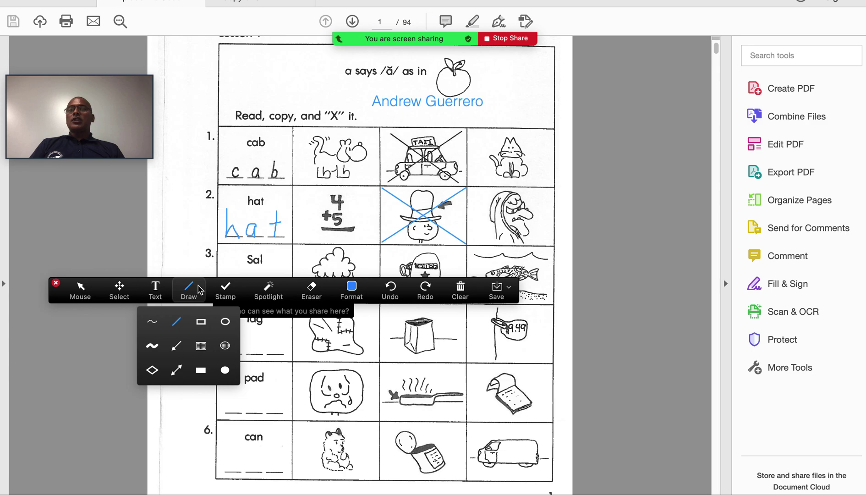
Draw two crossing double-headed arrows diagonally over the 4+5 cell
click(177, 370)
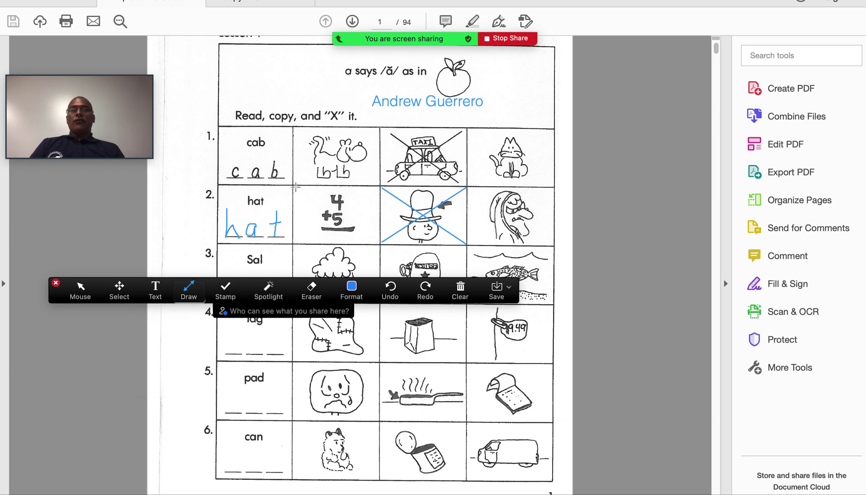
drag(295, 187, 379, 244)
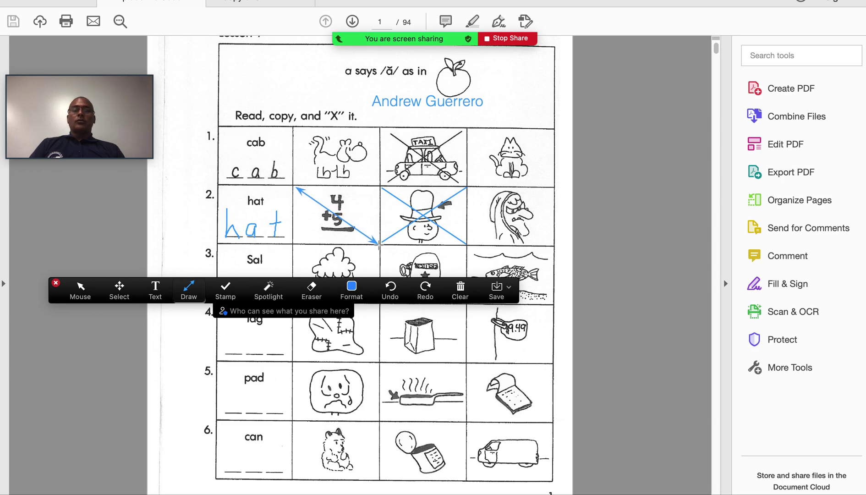
drag(380, 188, 292, 244)
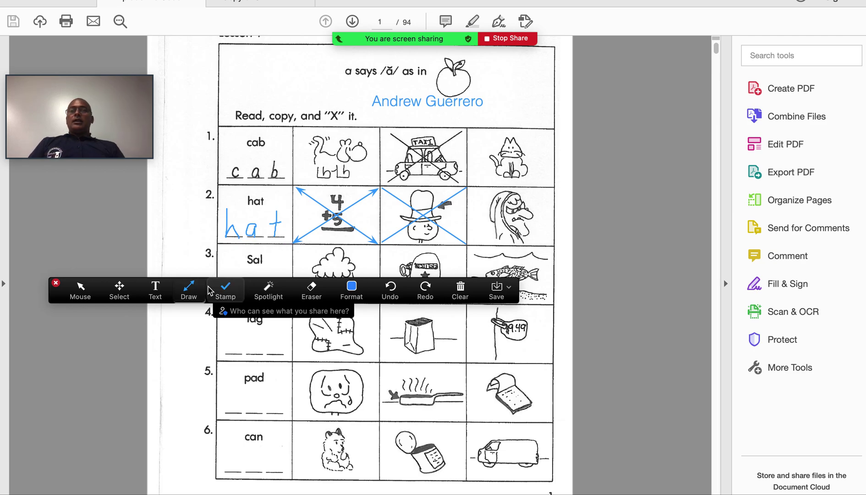
Choose the green check-mark stamp for the hat picture
click(233, 294)
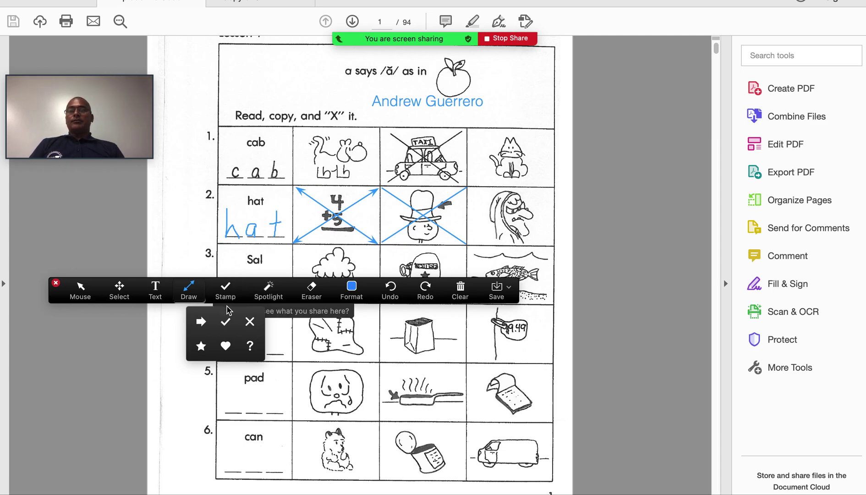
click(228, 293)
click(227, 294)
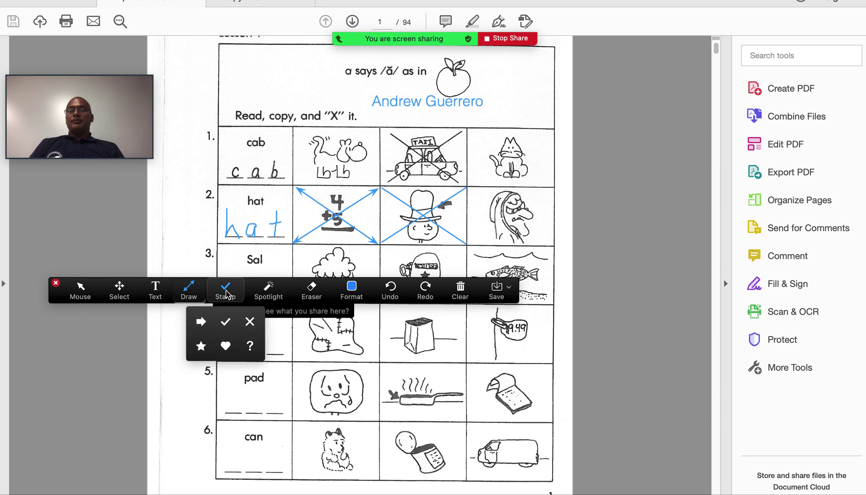
click(227, 322)
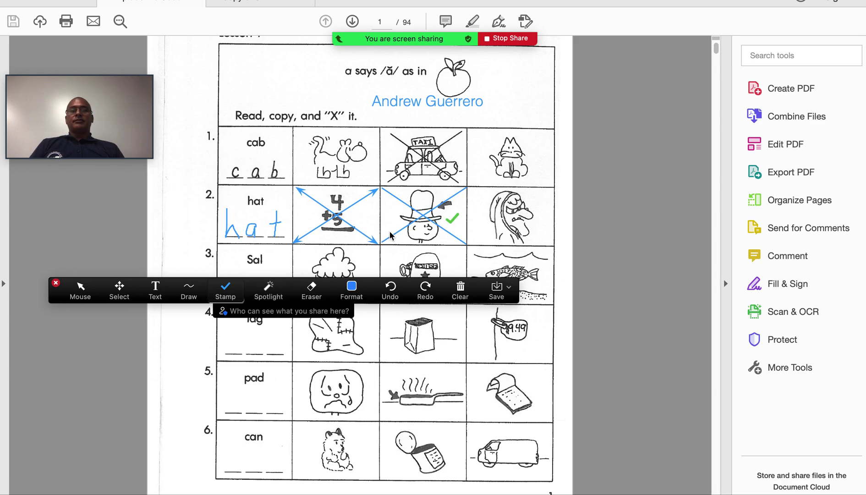
Stamp a red X on the 4+5 picture, then choose the heart stamp
click(231, 289)
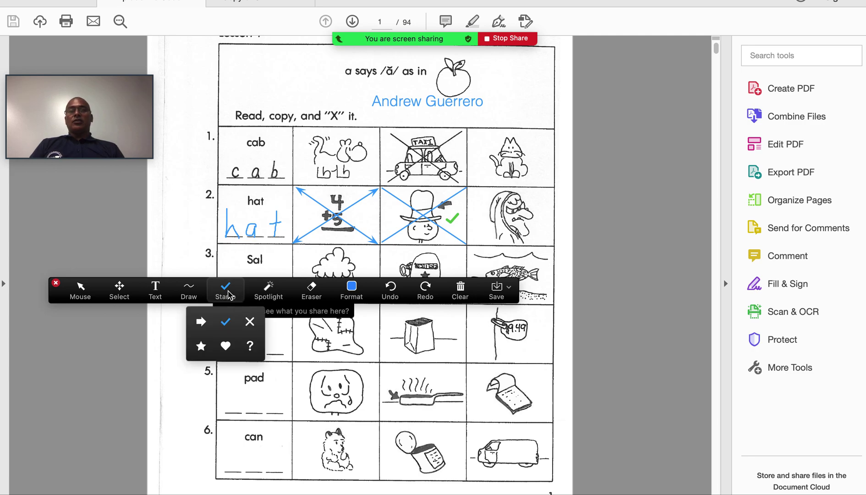
click(250, 322)
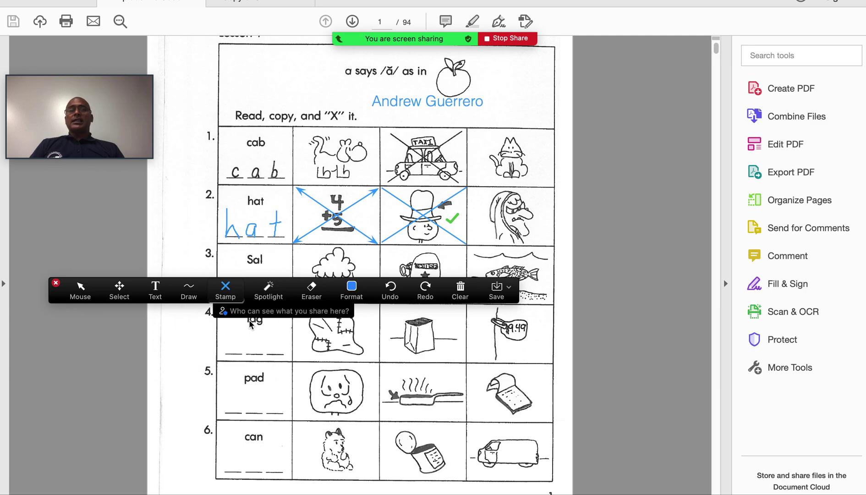
click(305, 213)
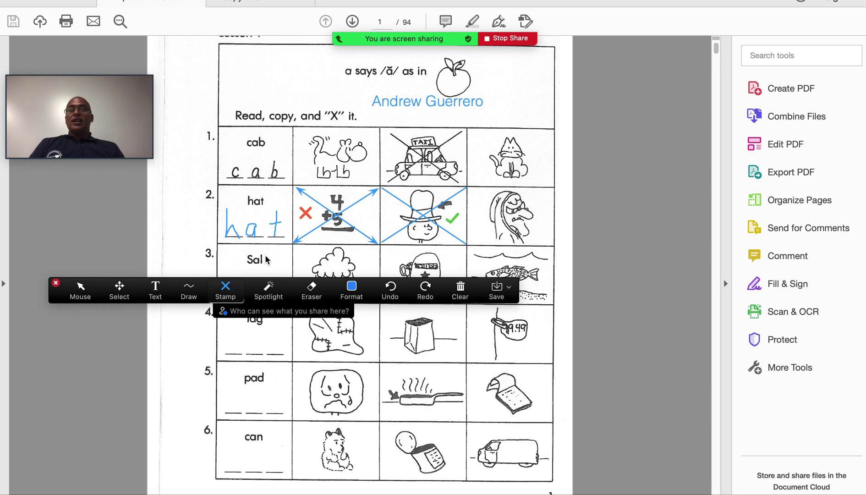
click(227, 288)
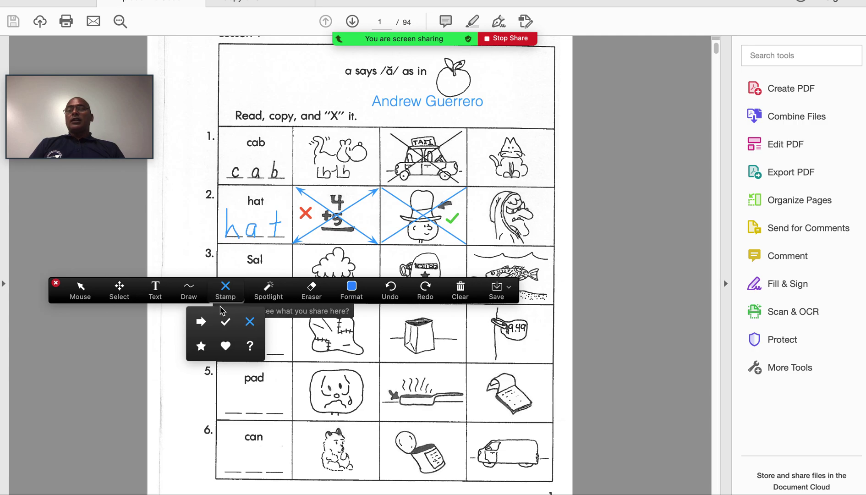
click(226, 346)
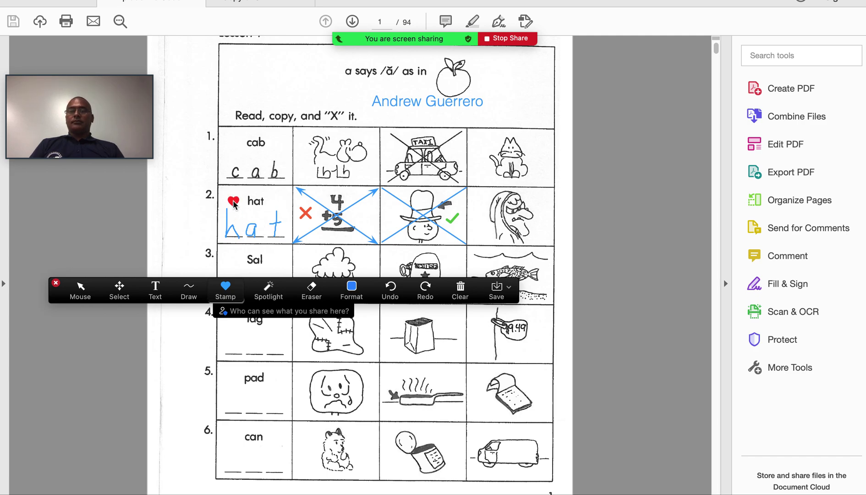
Switch the Spotlight tool to the Vanishing Pen
click(273, 289)
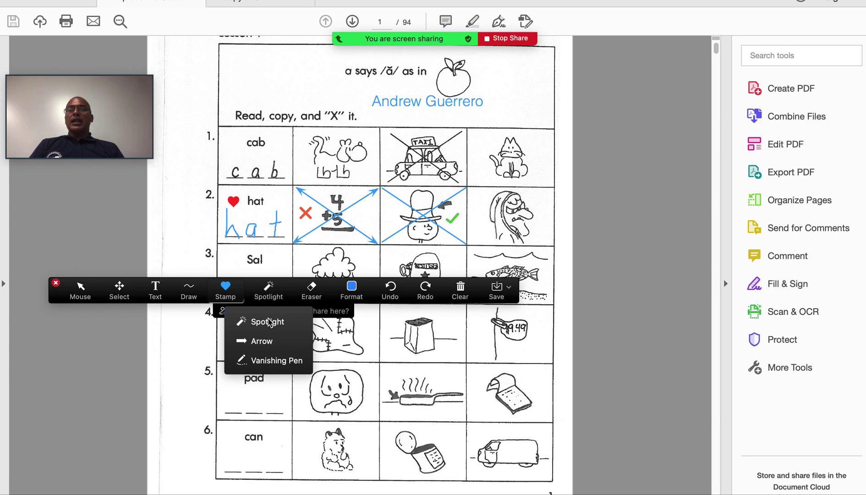
click(269, 361)
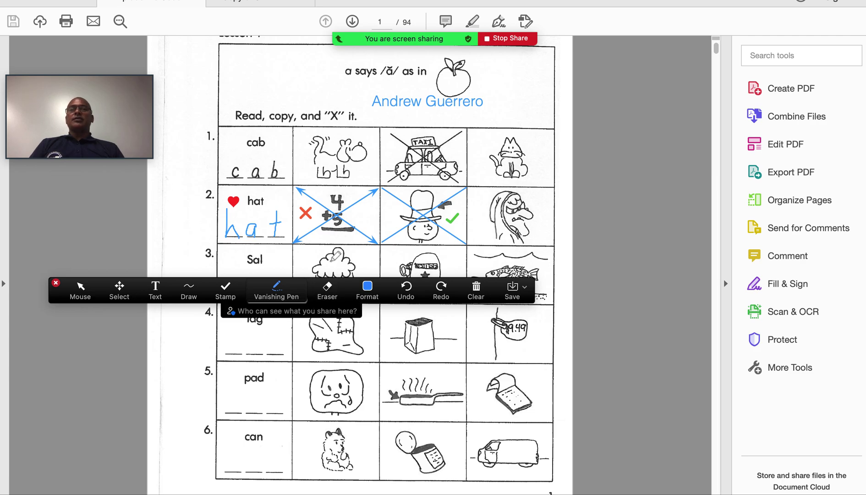
click(275, 290)
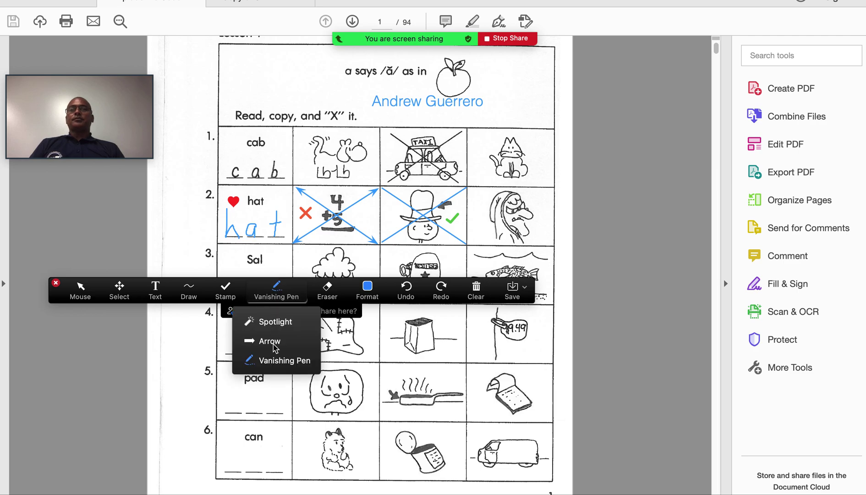
click(277, 361)
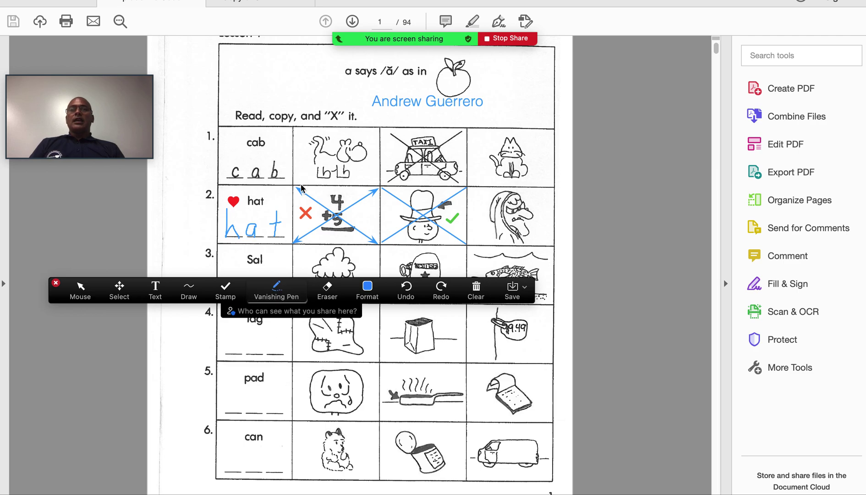
Circle the 4+5 cell and draw a fading check under 'pad' with the vanishing pen
drag(299, 187, 330, 181)
mouse_move(373, 202)
mouse_down()
mouse_move(379, 222)
mouse_move(346, 242)
mouse_move(305, 239)
mouse_move(293, 207)
mouse_move(307, 186)
mouse_up()
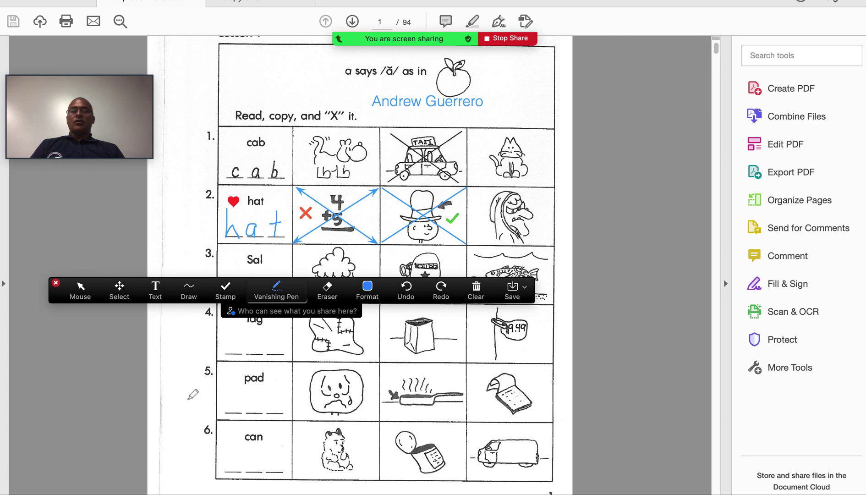
drag(188, 399, 226, 399)
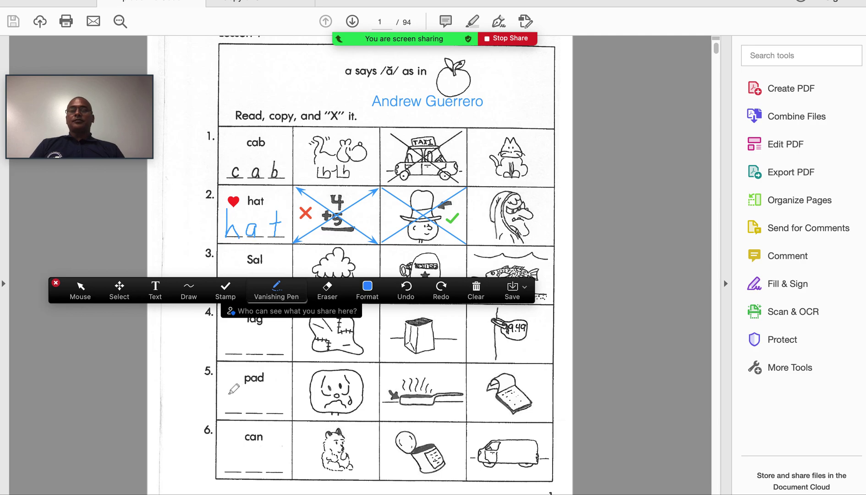
mouse_move(229, 385)
mouse_down()
mouse_move(234, 399)
mouse_move(225, 397)
mouse_up()
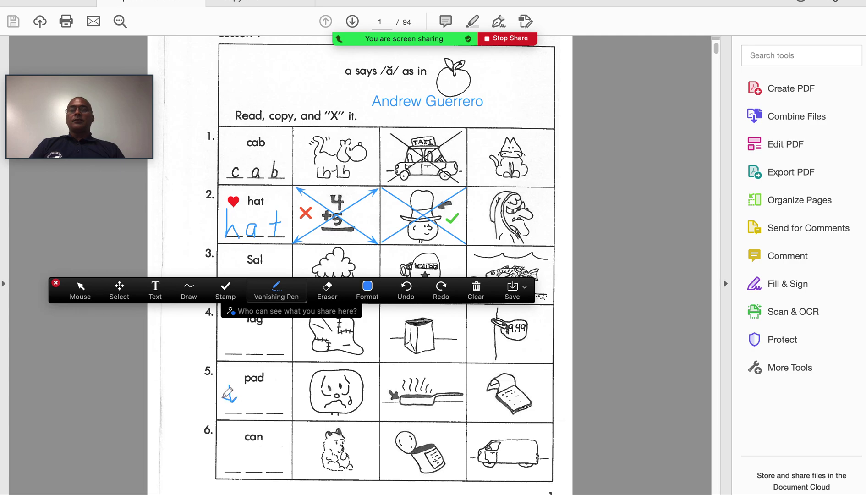